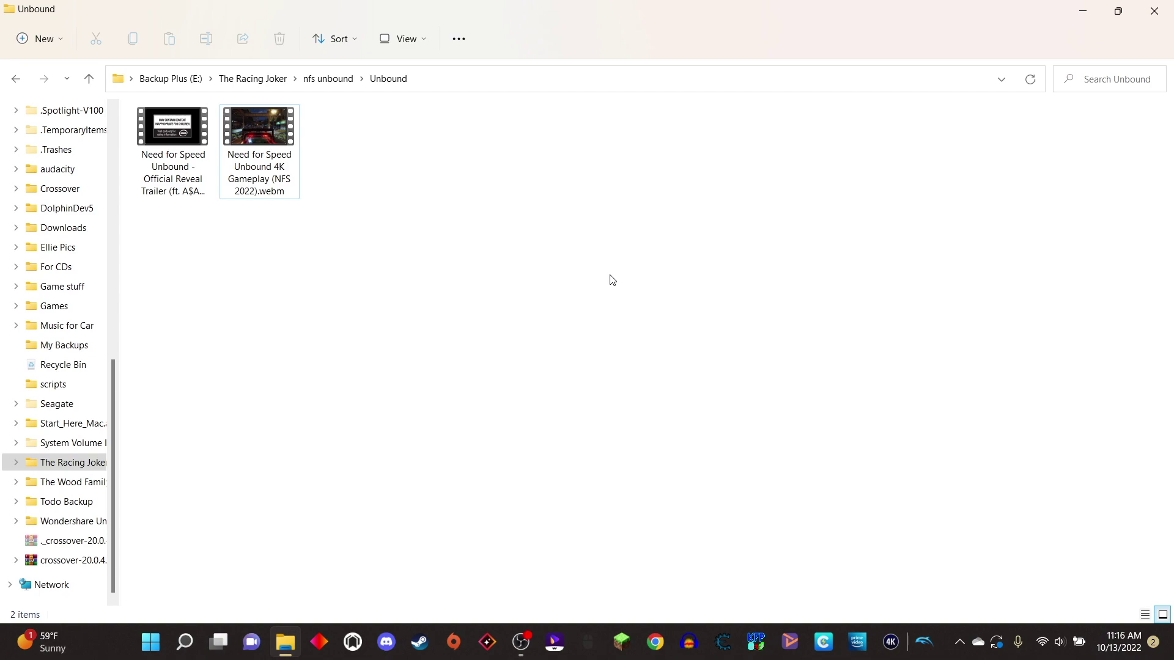
Open 'Need for Speed Unbound 4K Gameplay (NFS 2022).webm' from File Explorer in Media Player
double_click(269, 133)
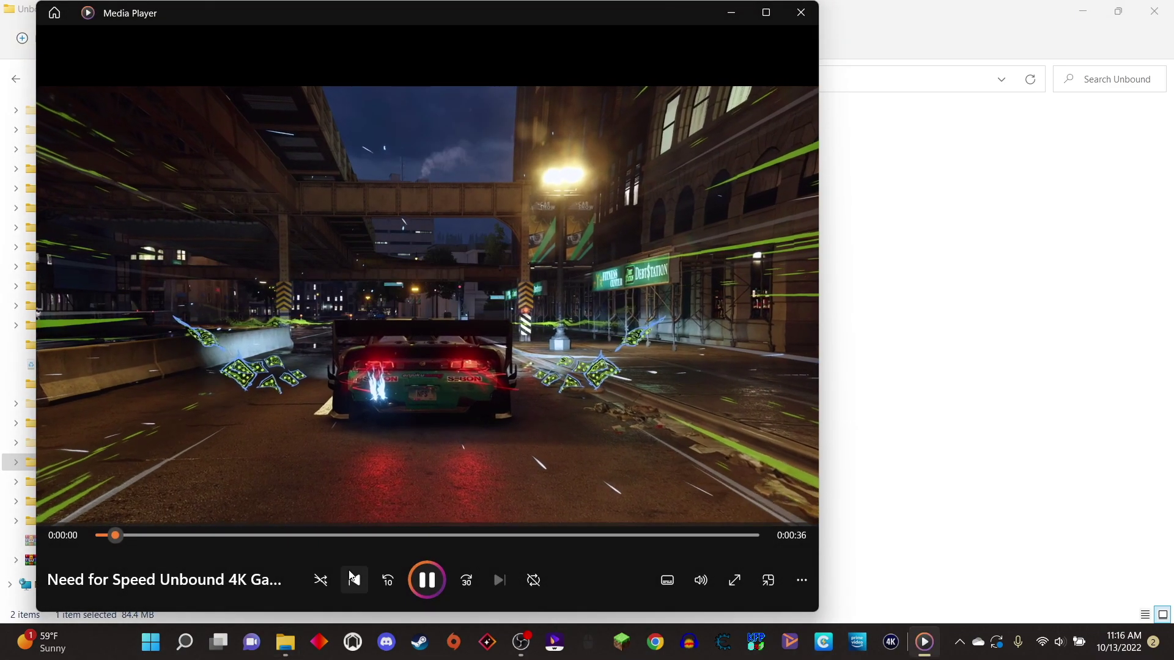
Pause the gameplay clip at 0:01 and switch Media Player to full screen
left_click(427, 588)
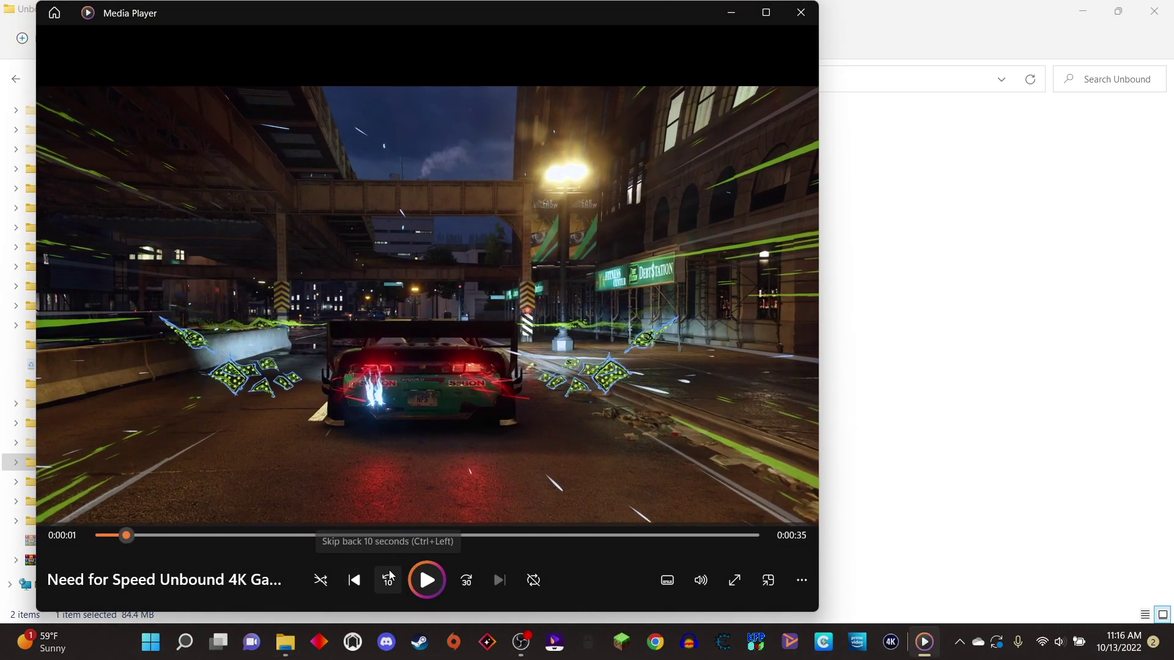
left_click(735, 580)
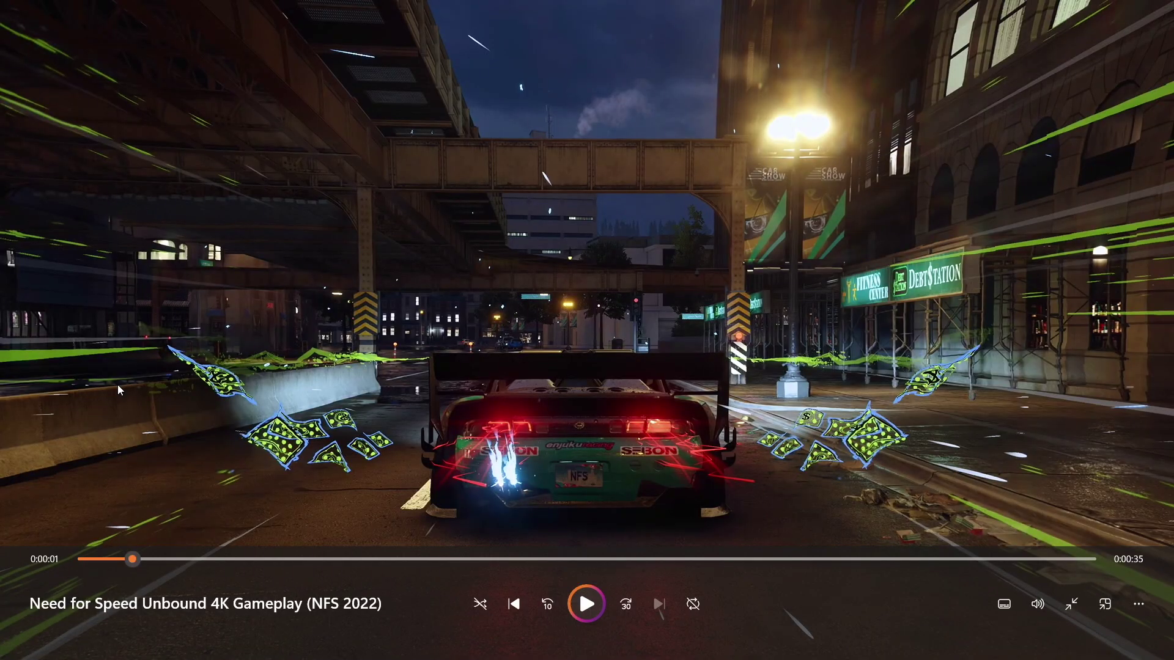
Seek to 0:05, play to the car rear close-up at 0:11, pause, then resume
left_click(239, 558)
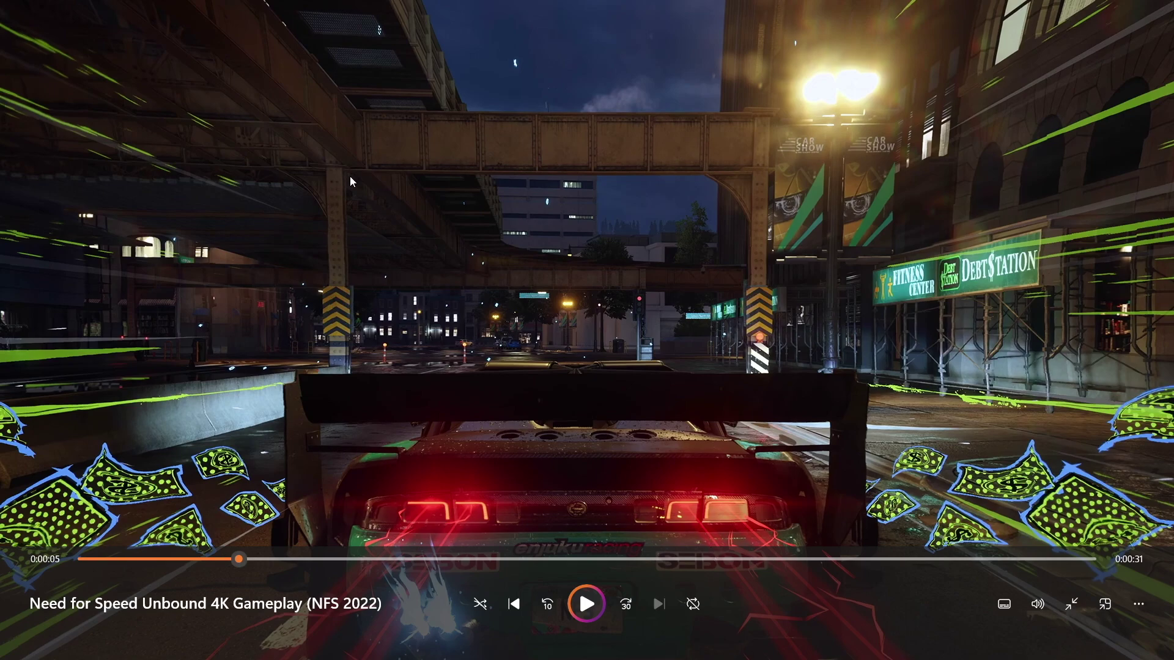
left_click(586, 604)
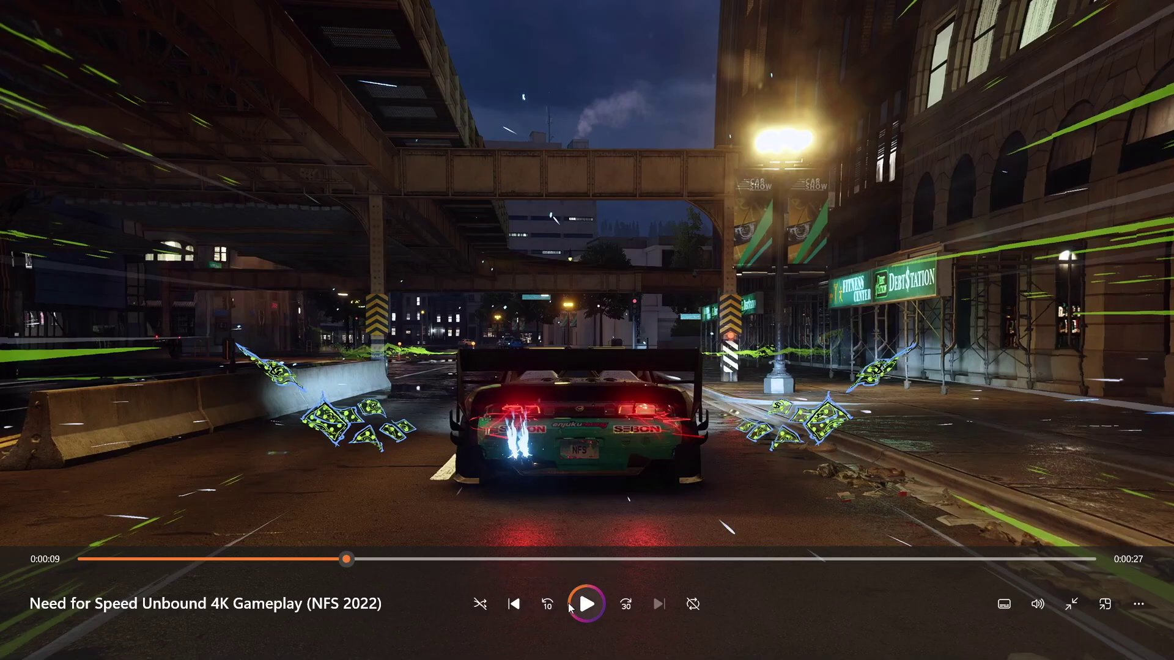
left_click(579, 606)
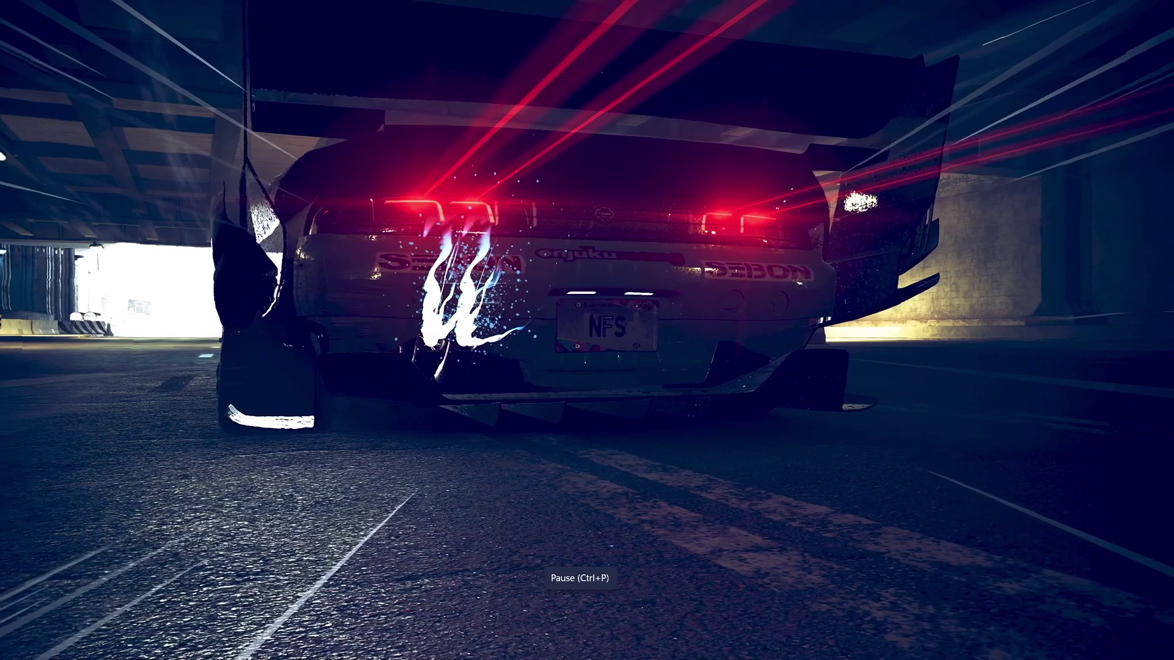
left_click(580, 606)
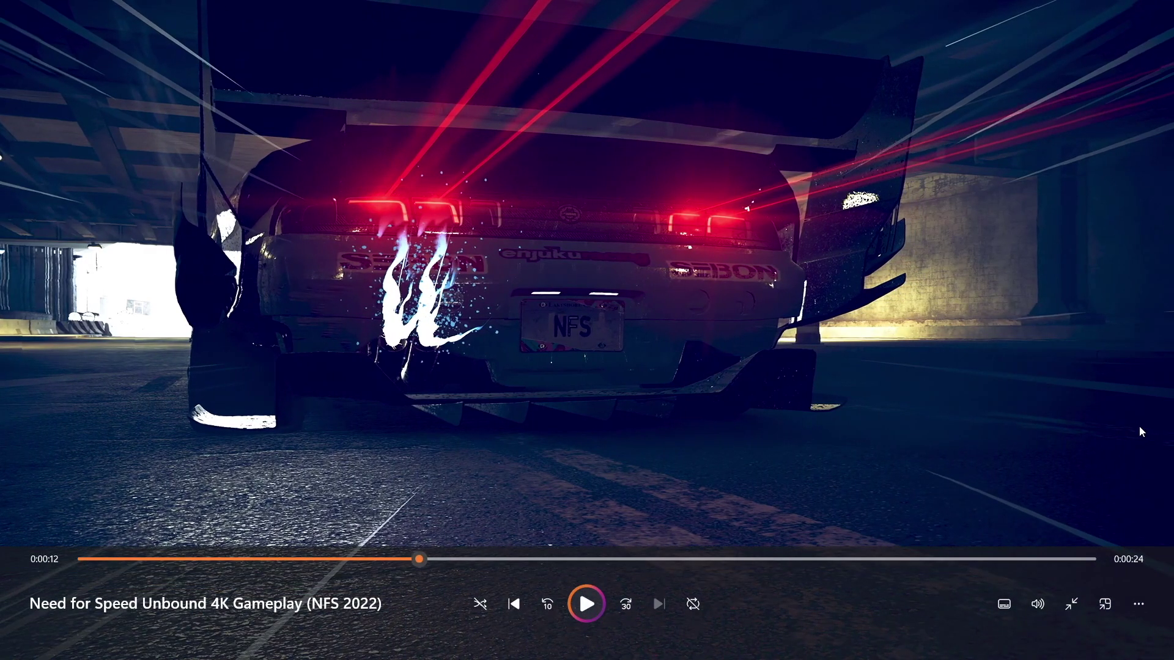
left_click(916, 391)
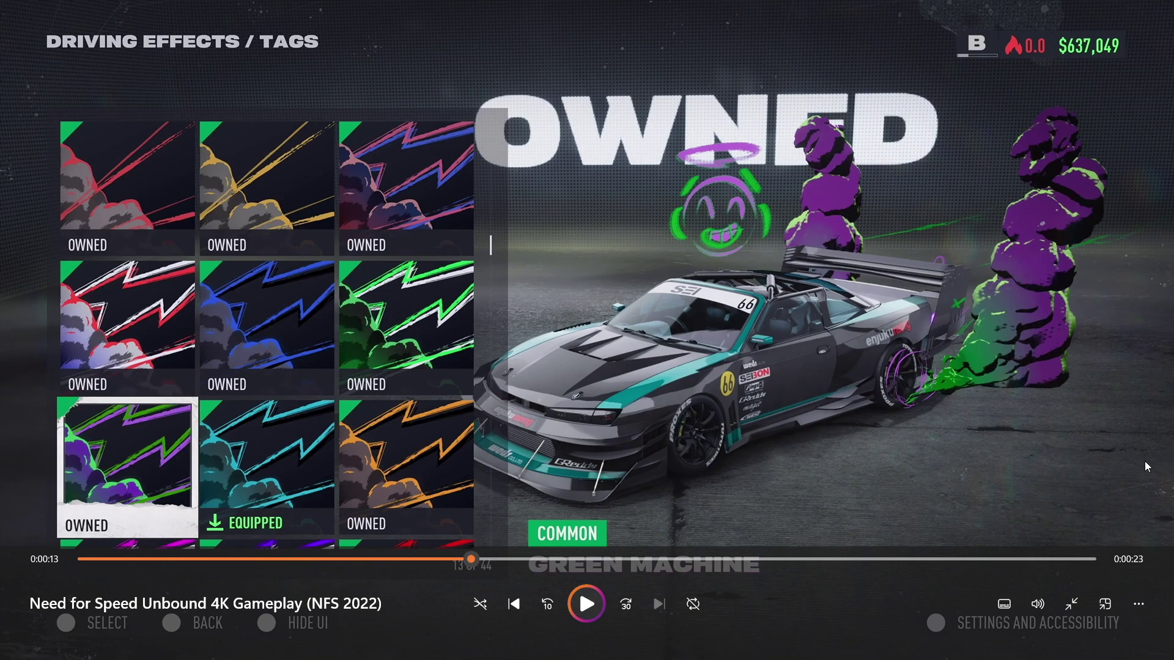
Play and pause with the space bar, stopping at 15 and 19 seconds on the race scenes
key("space")
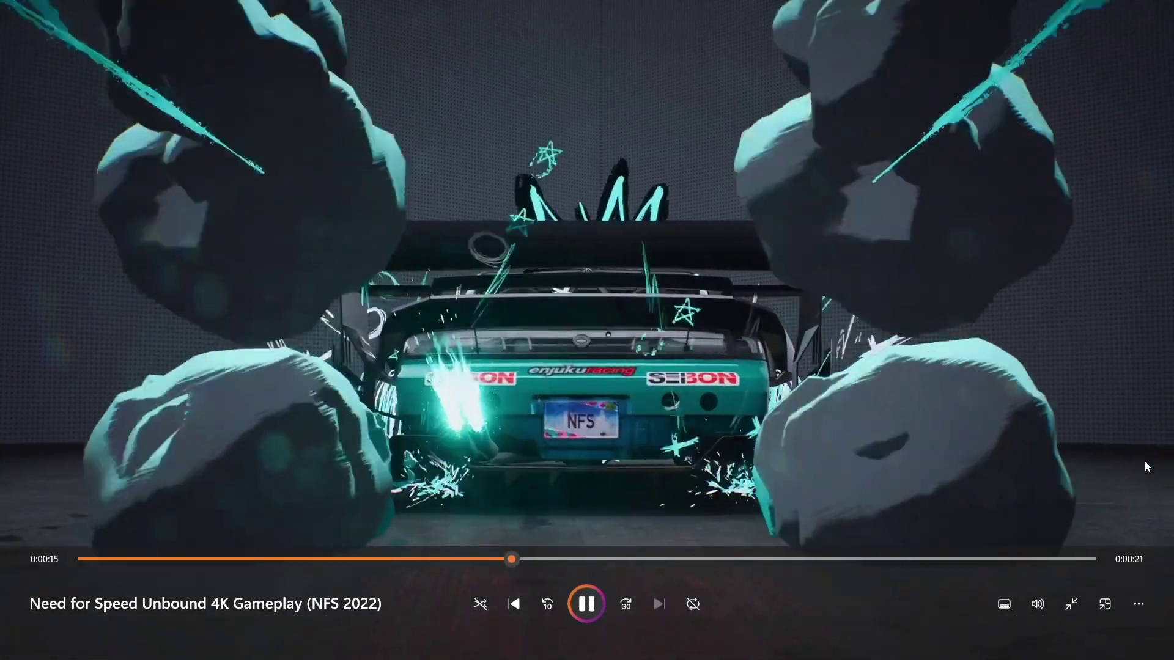
key("space")
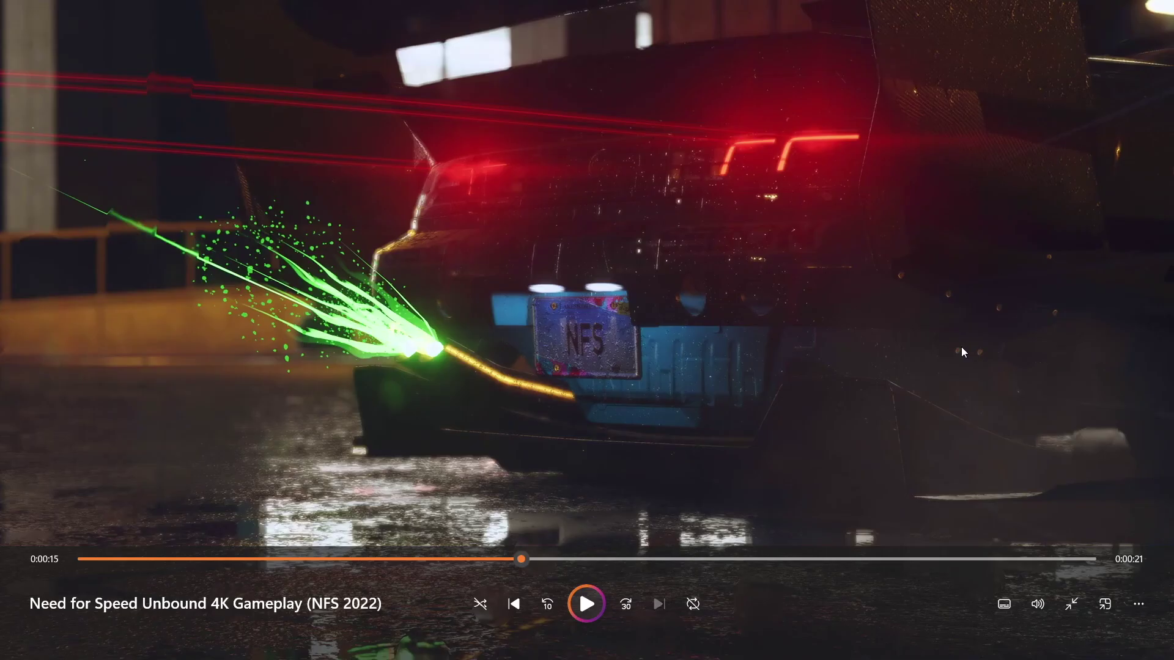
key("space")
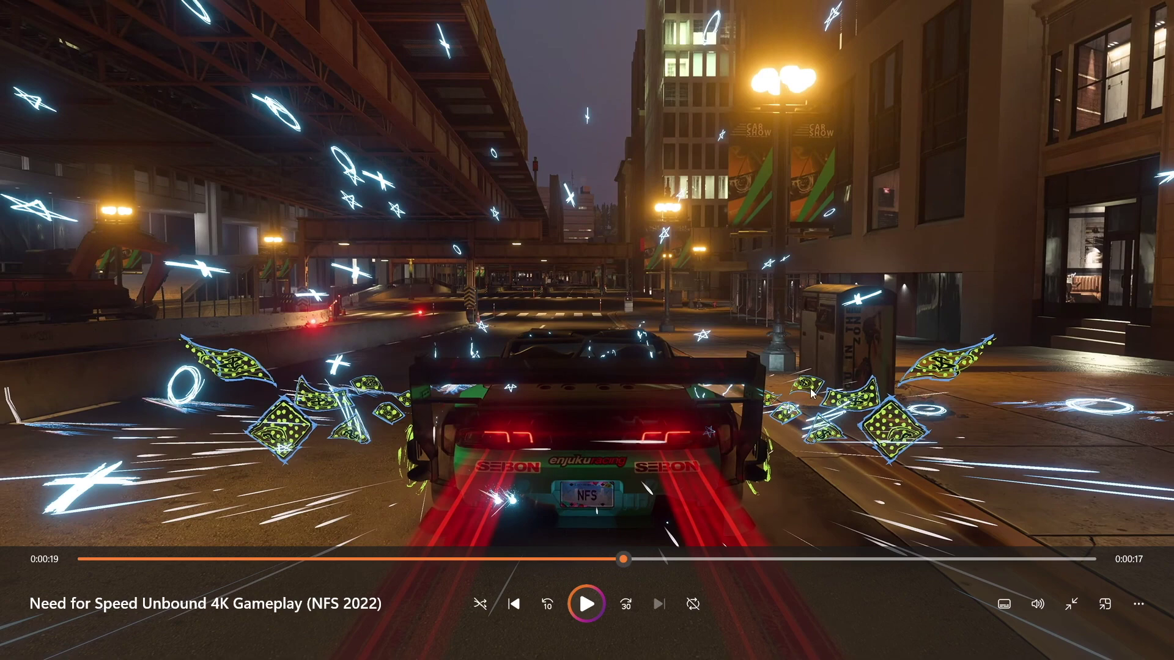
key("space")
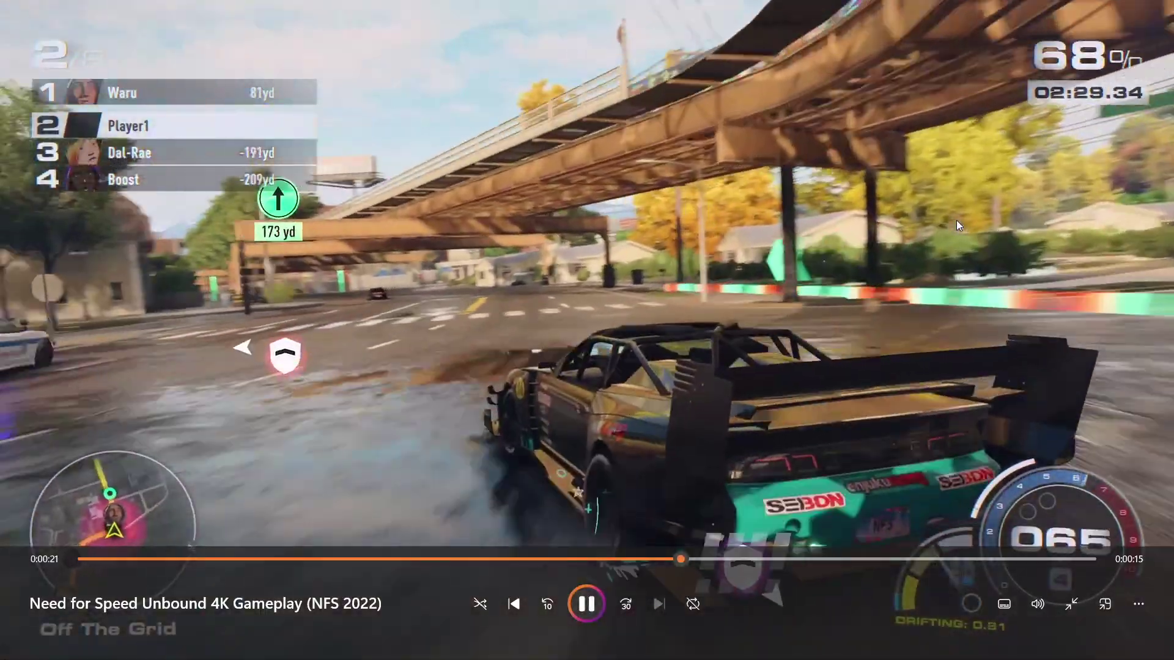
key("space")
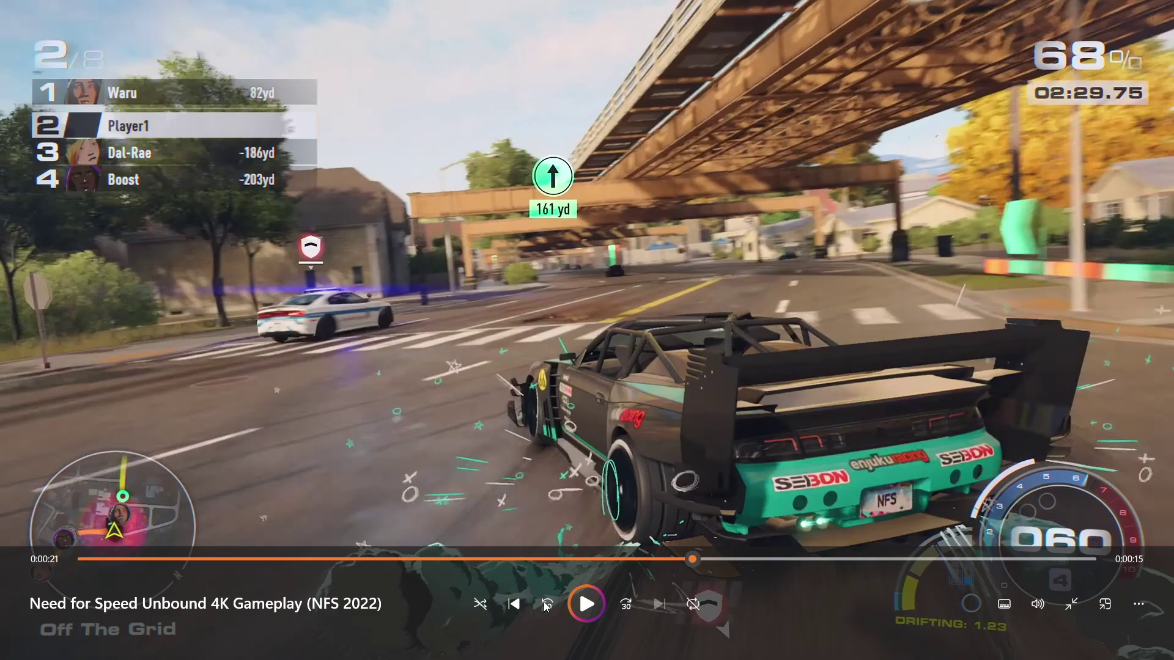
Resume into the next race, pause briefly on the new scene, then play on
left_click(544, 602)
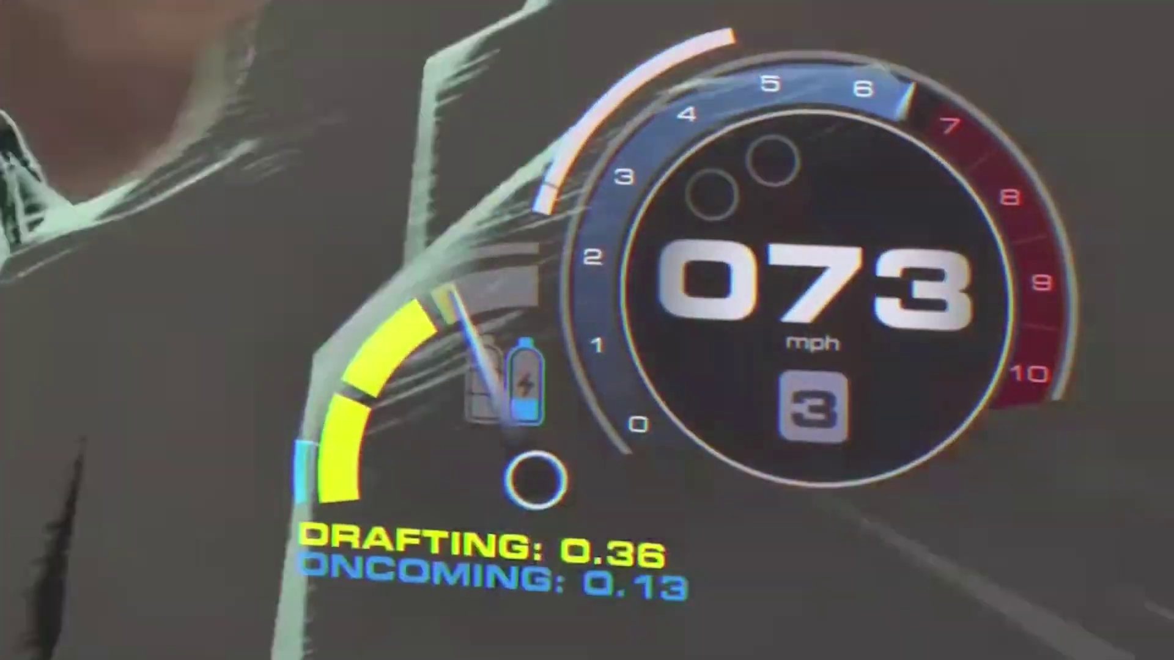
left_click(914, 417)
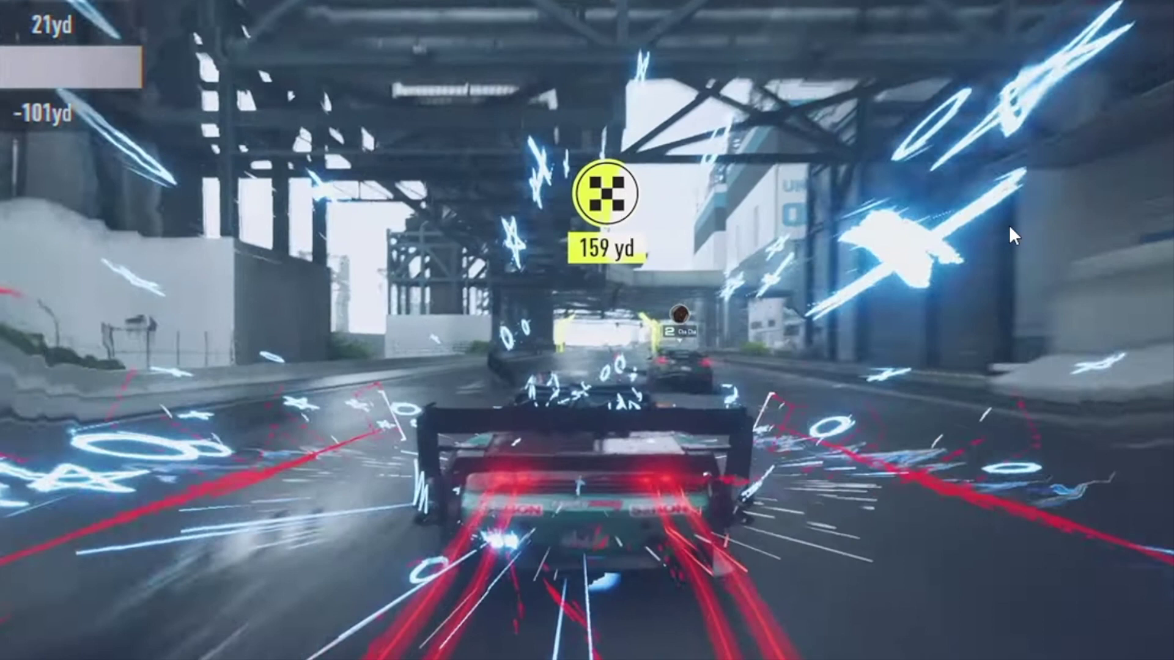
left_click(832, 253)
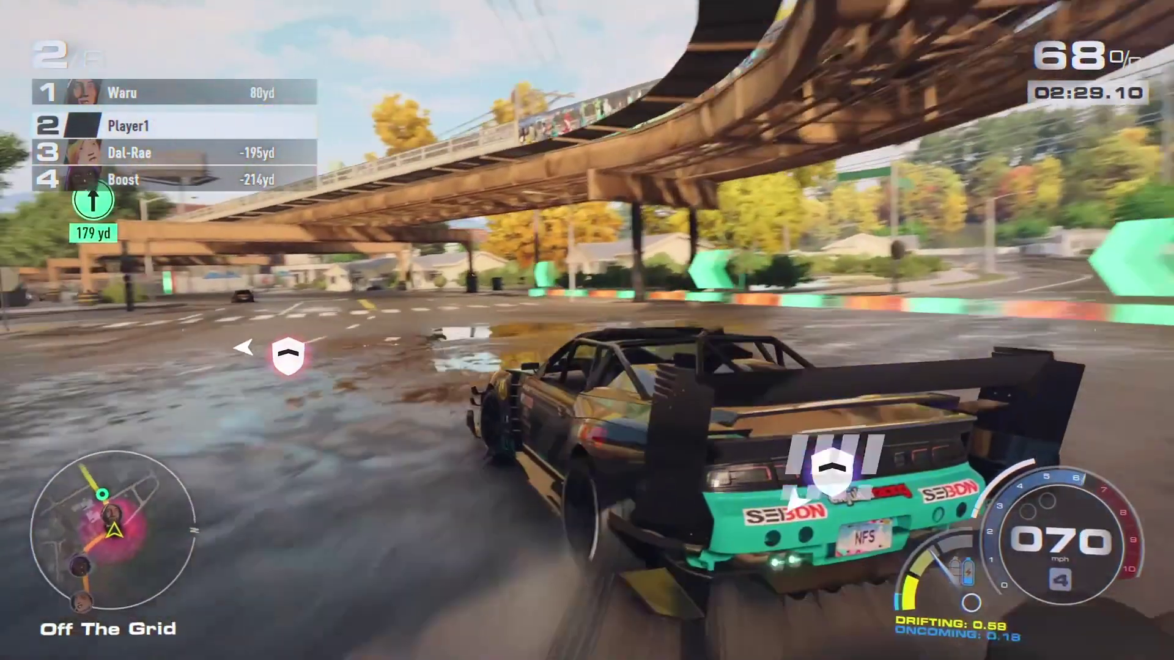
Play to the countryside race scene near 0:27, then skip back 10 seconds twice to 0:08
left_click(831, 252)
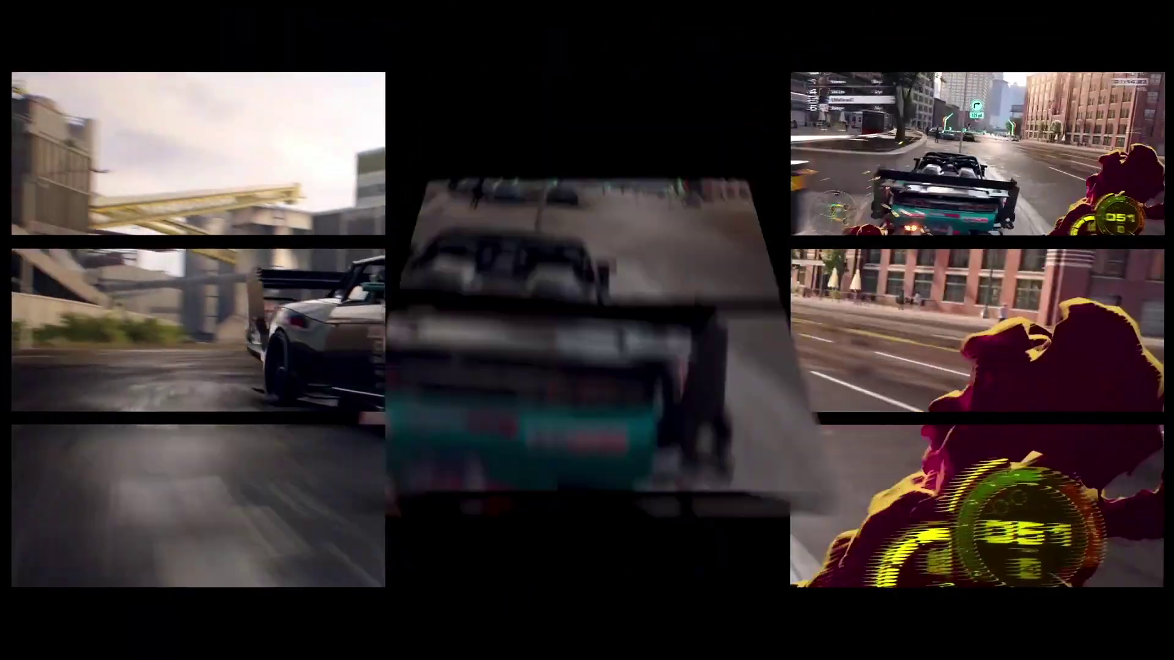
left_click(658, 362)
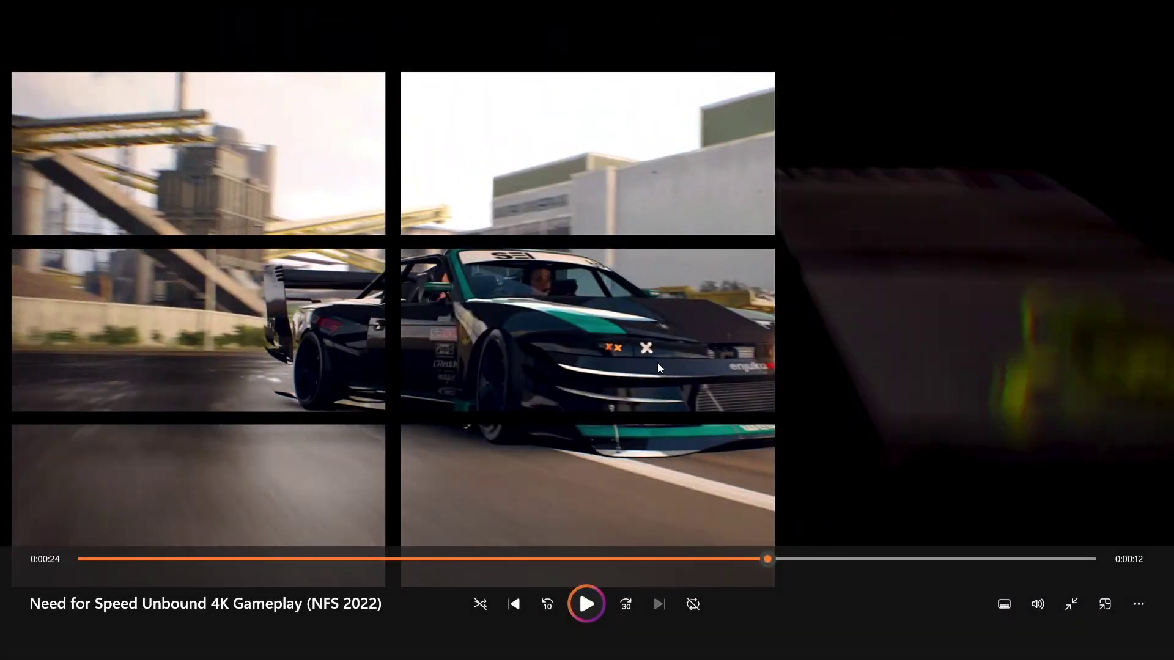
left_click(587, 605)
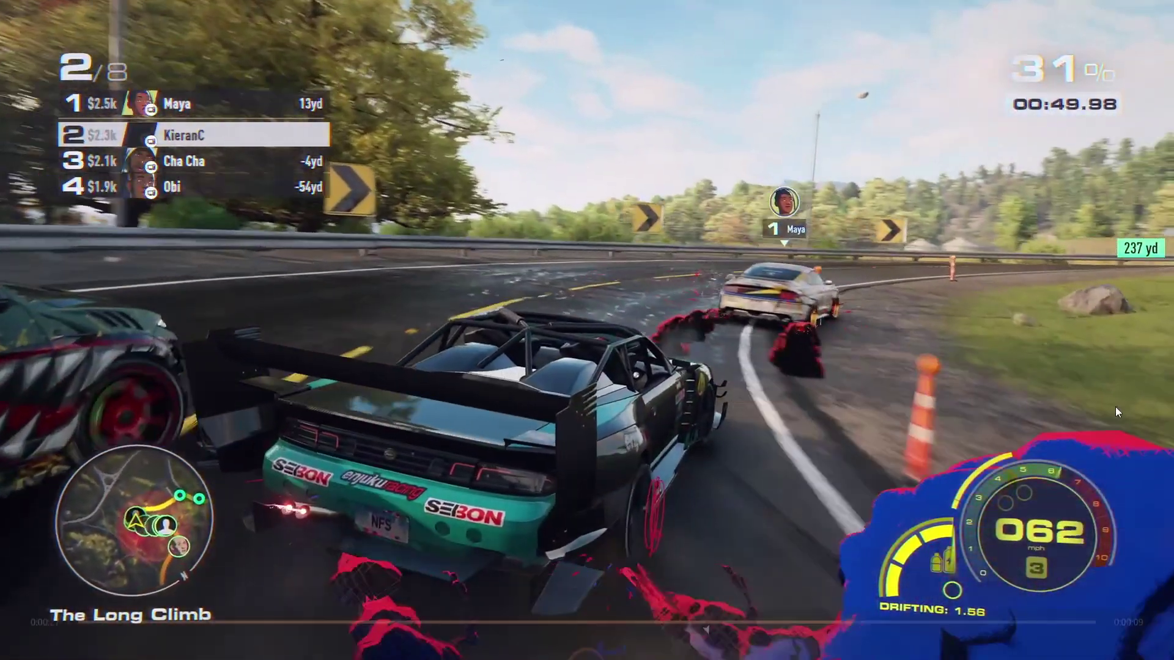
left_click(1116, 406)
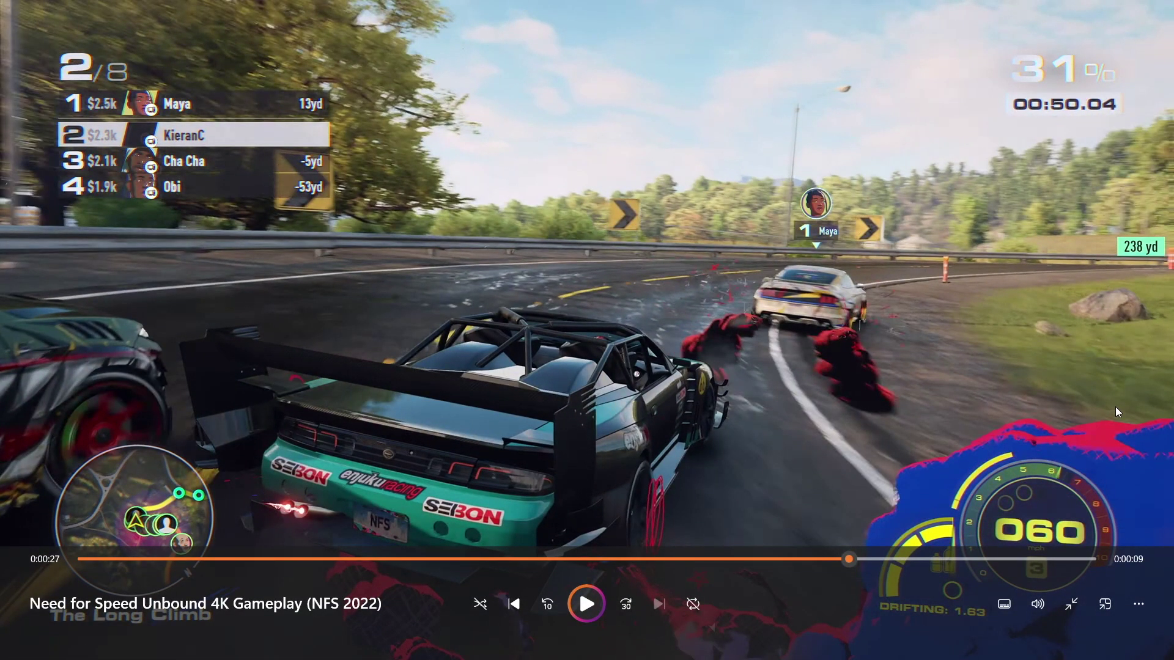
left_click(546, 606)
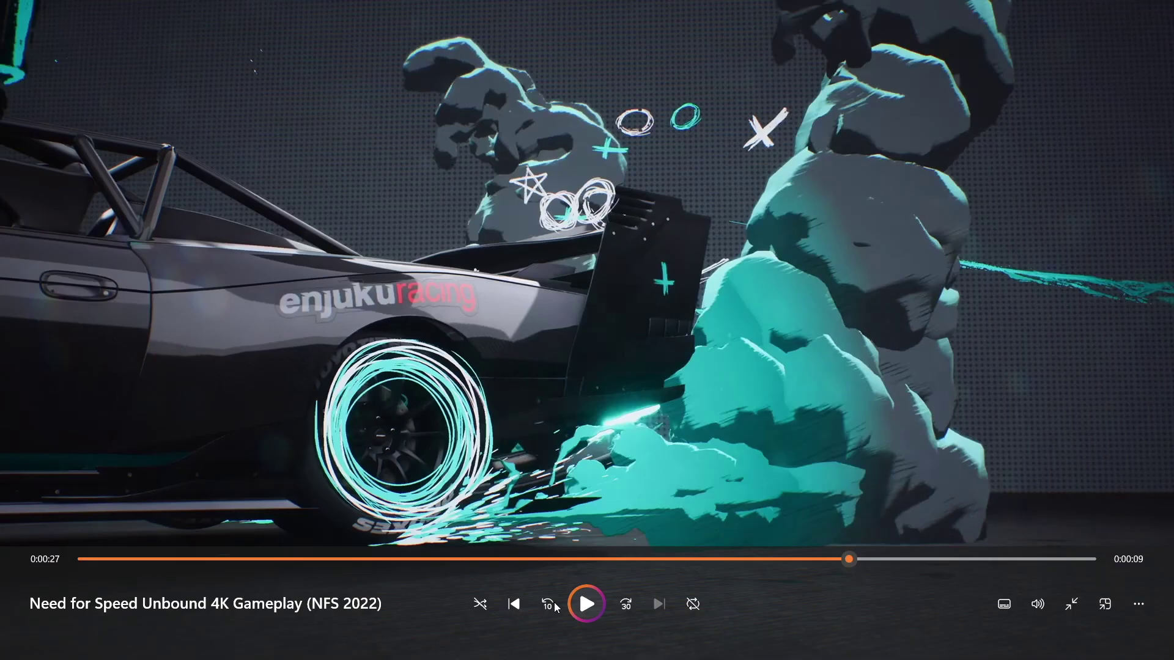
left_click(1142, 408)
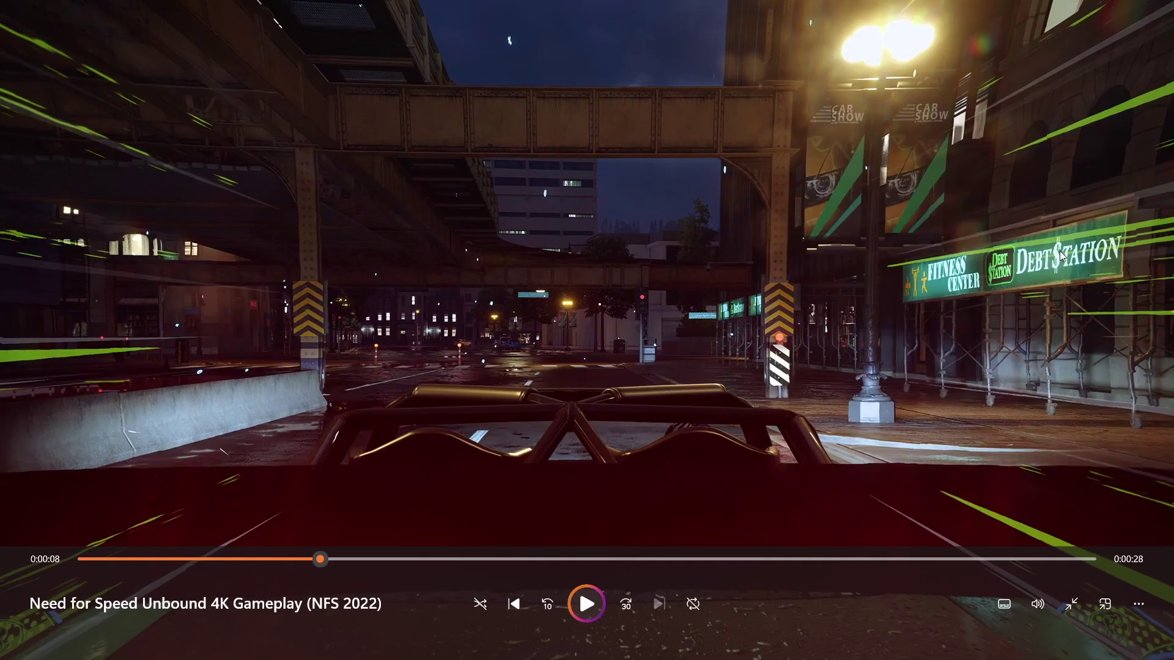
Play on from 0:08, pausing briefly and again on the split-grid transition
left_click(1060, 251)
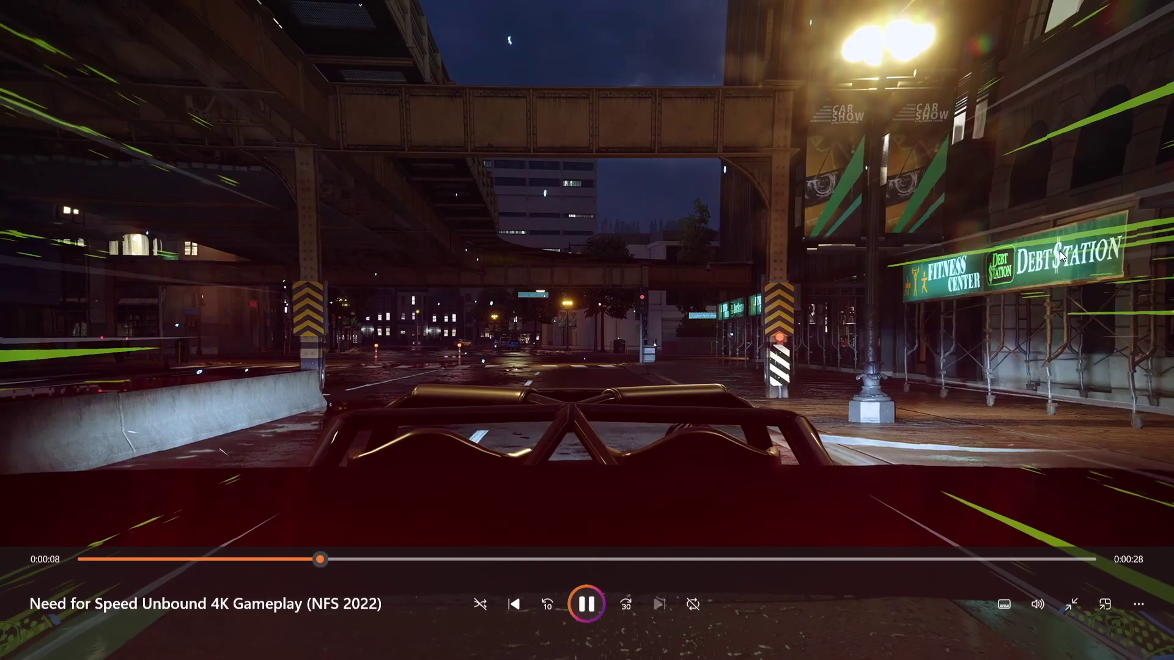
left_click(365, 460)
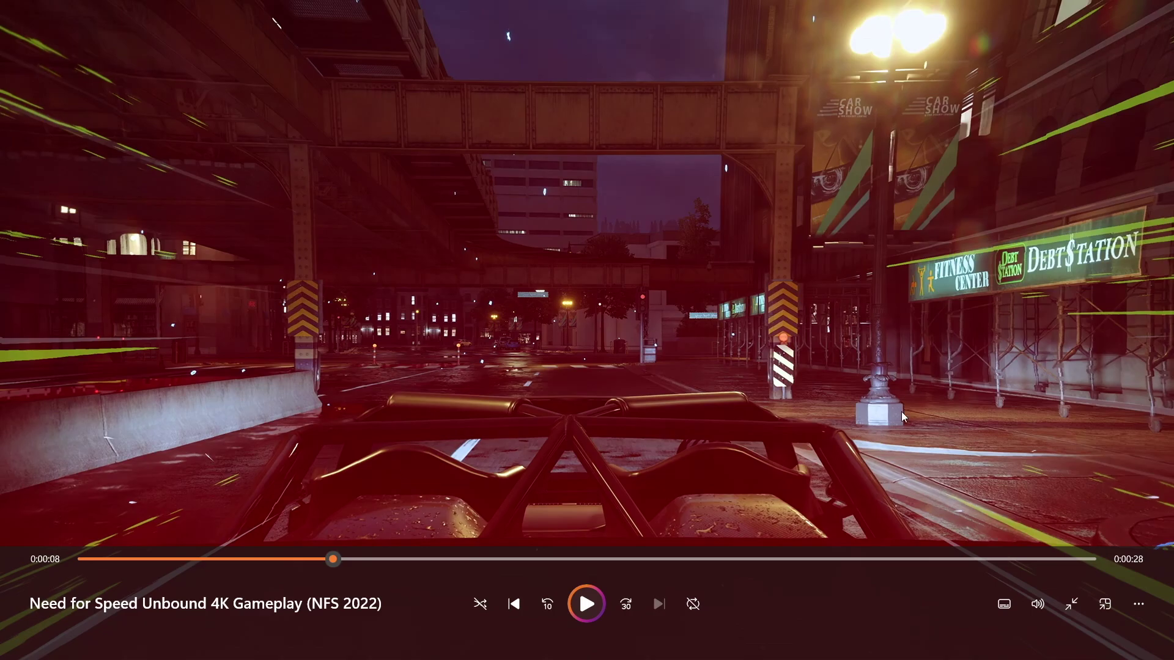
left_click(974, 367)
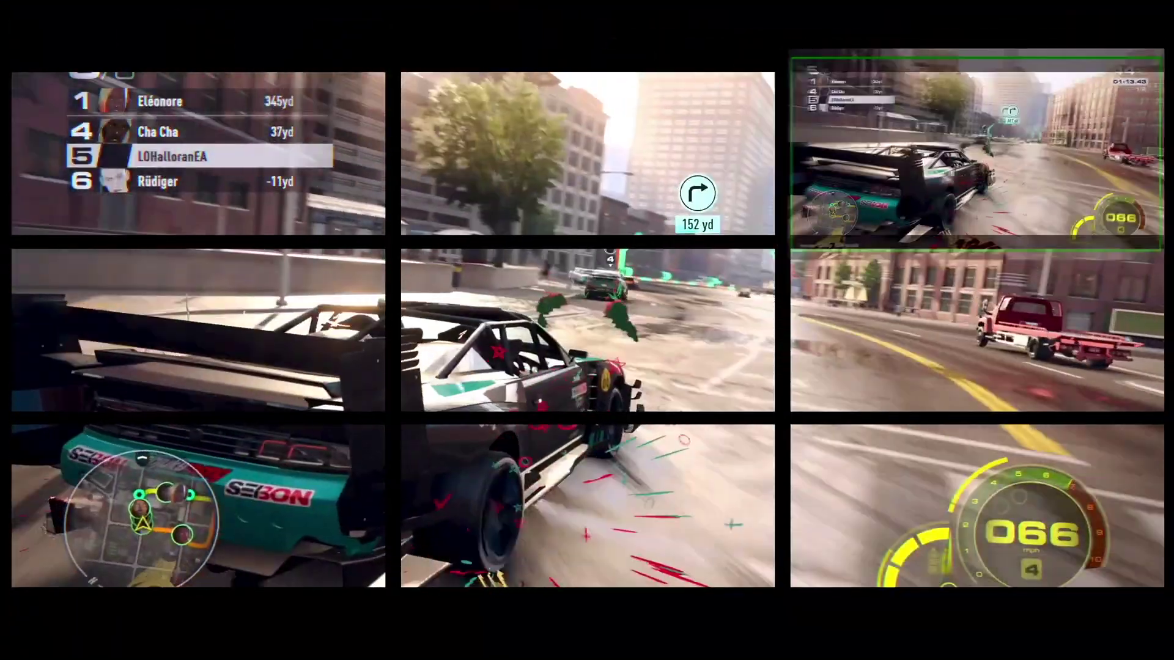
left_click(976, 373)
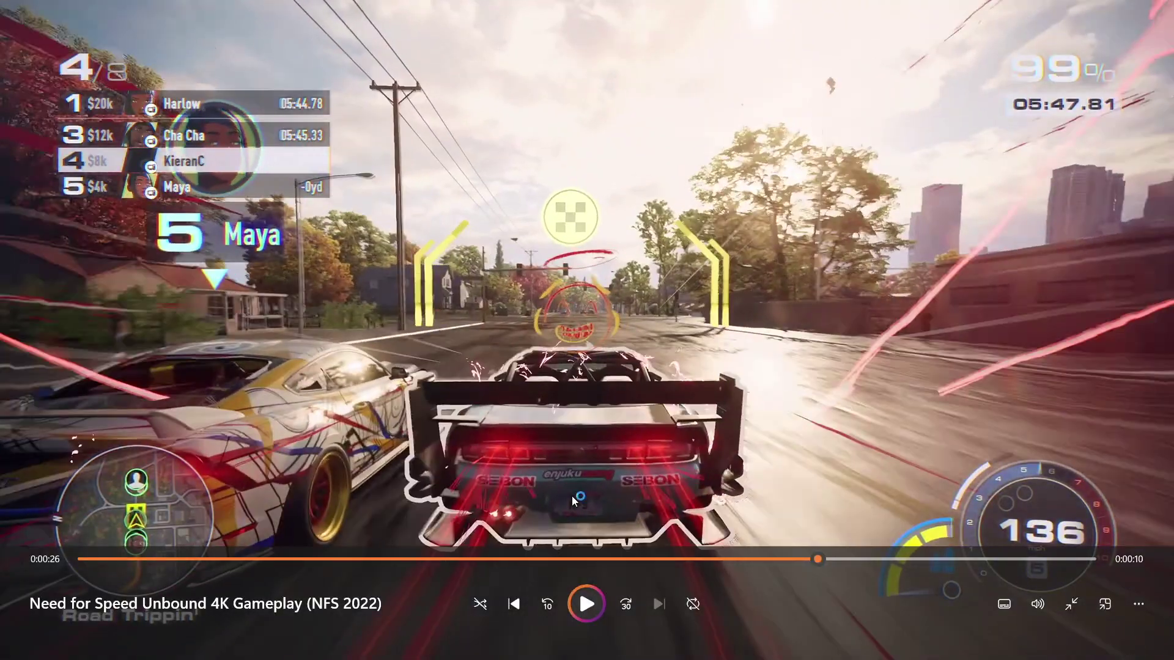
Pause at 0:26, skip back, and pause at 0:25 on the teal-striped car under the overpass
key("space")
left_click(547, 604)
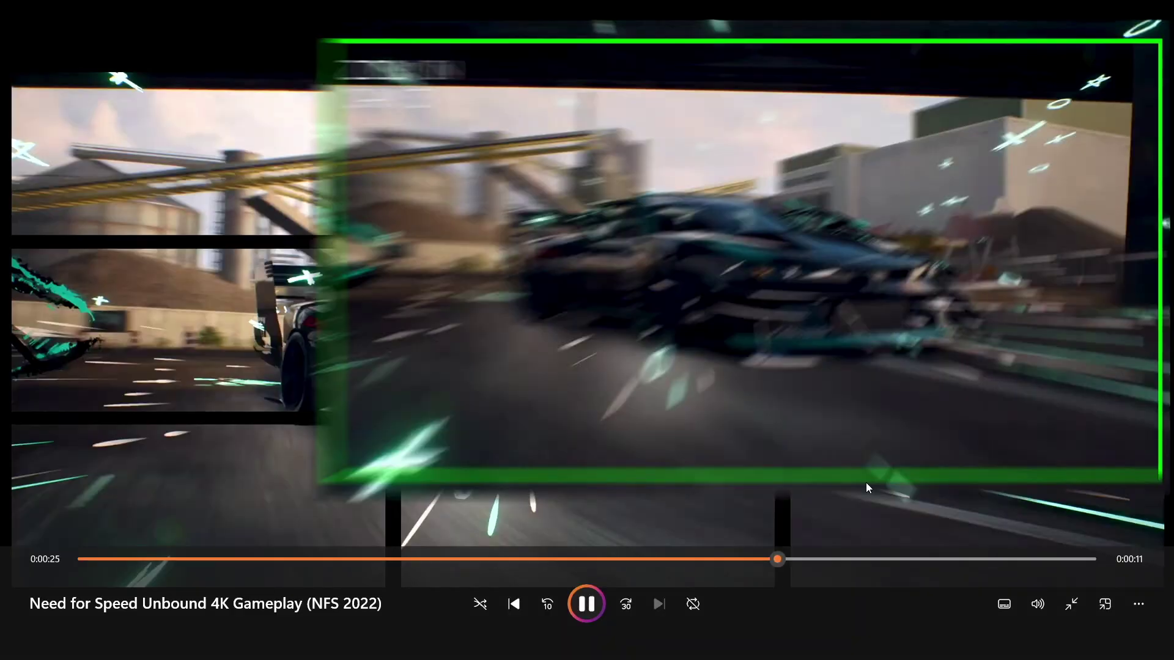
left_click(866, 483)
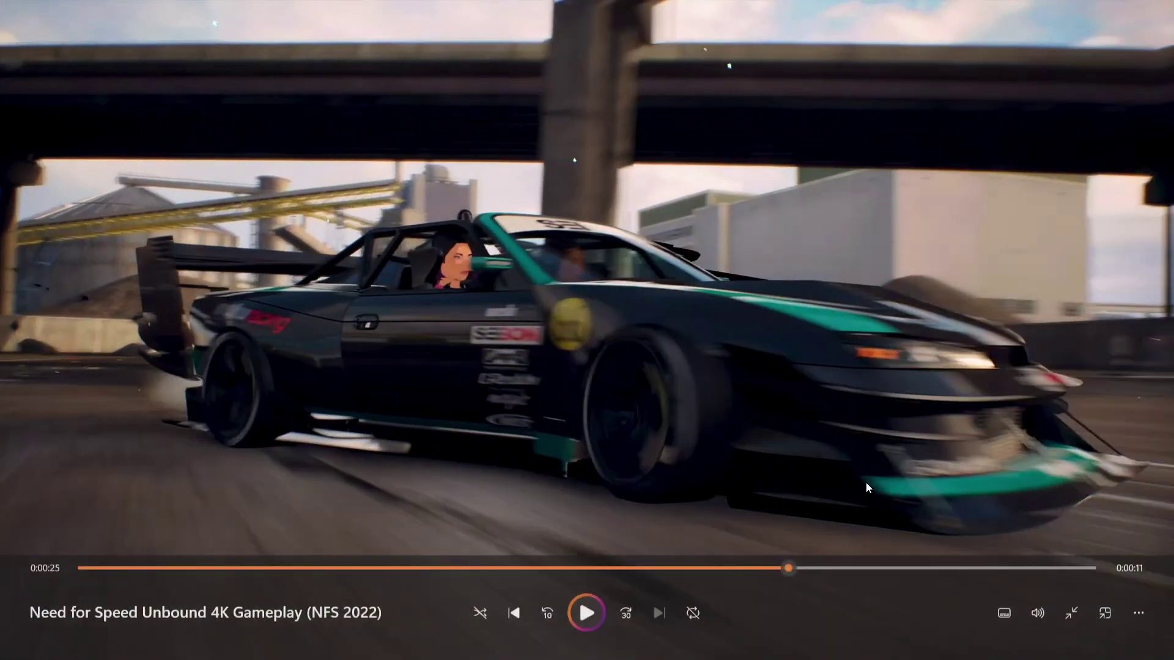